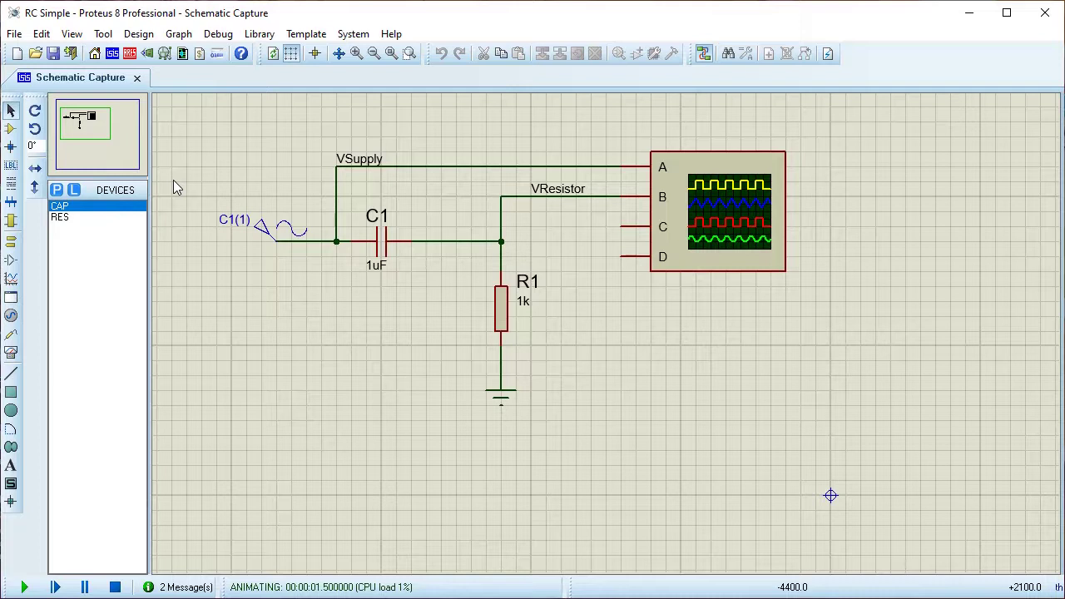
View the supply and resistor voltage waveforms on the digital oscilloscope, and stop the simulation
click(220, 38)
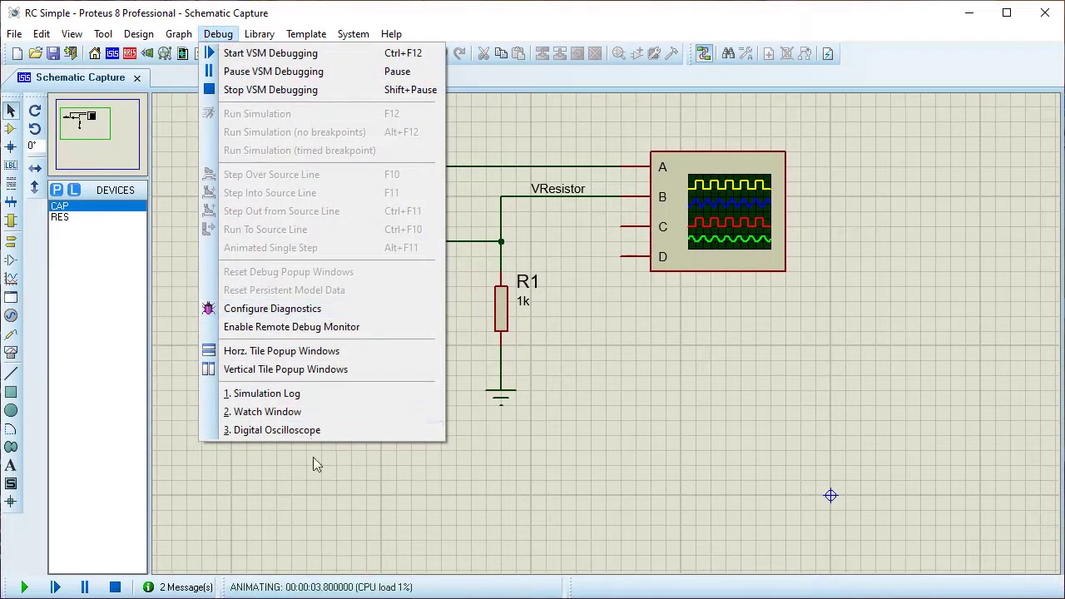
click(314, 431)
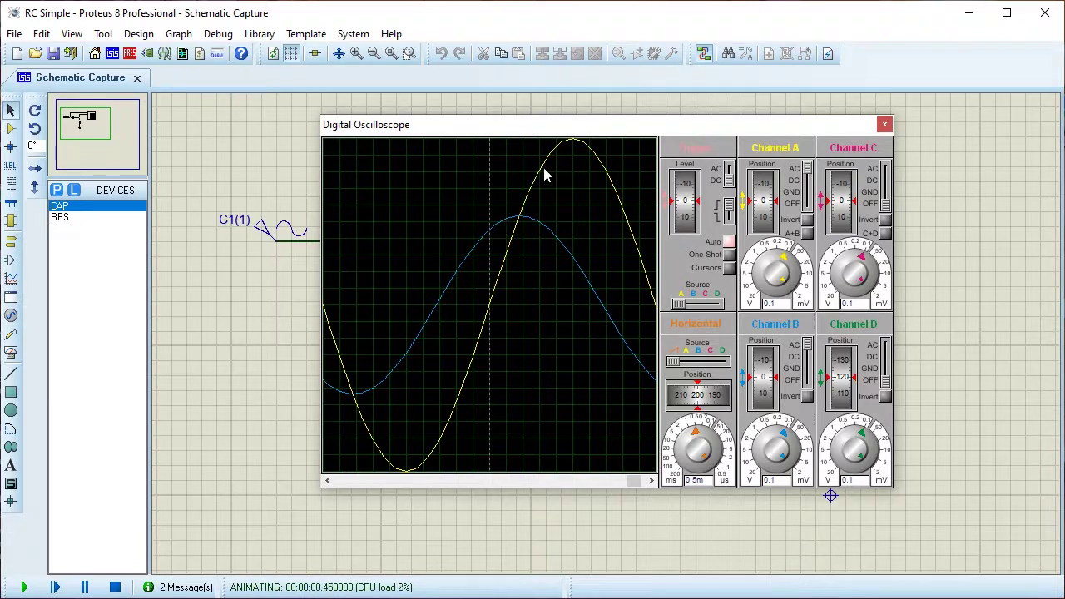
click(116, 587)
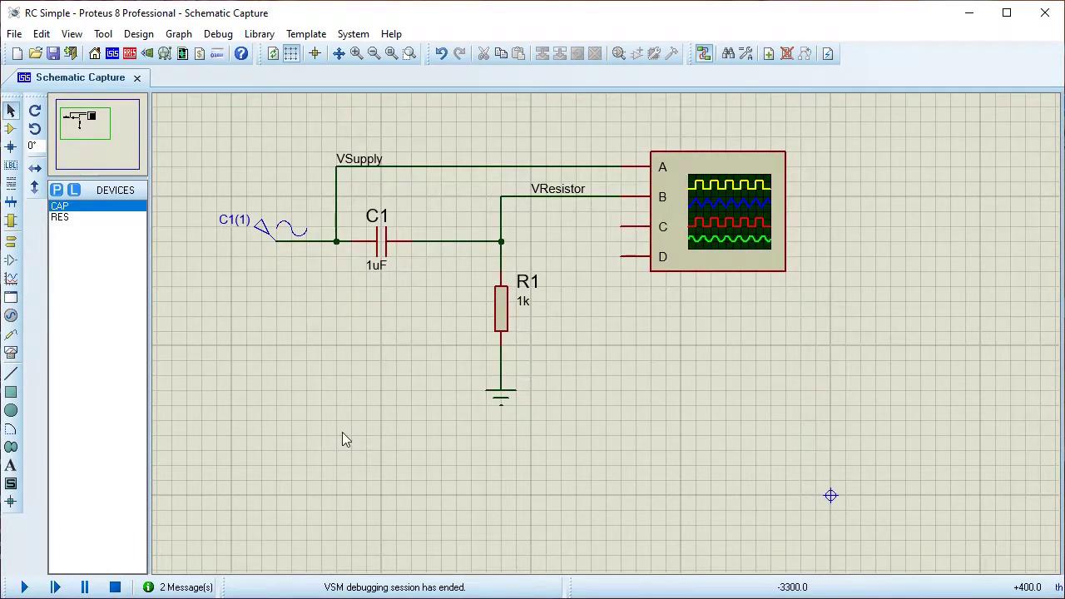
click(337, 230)
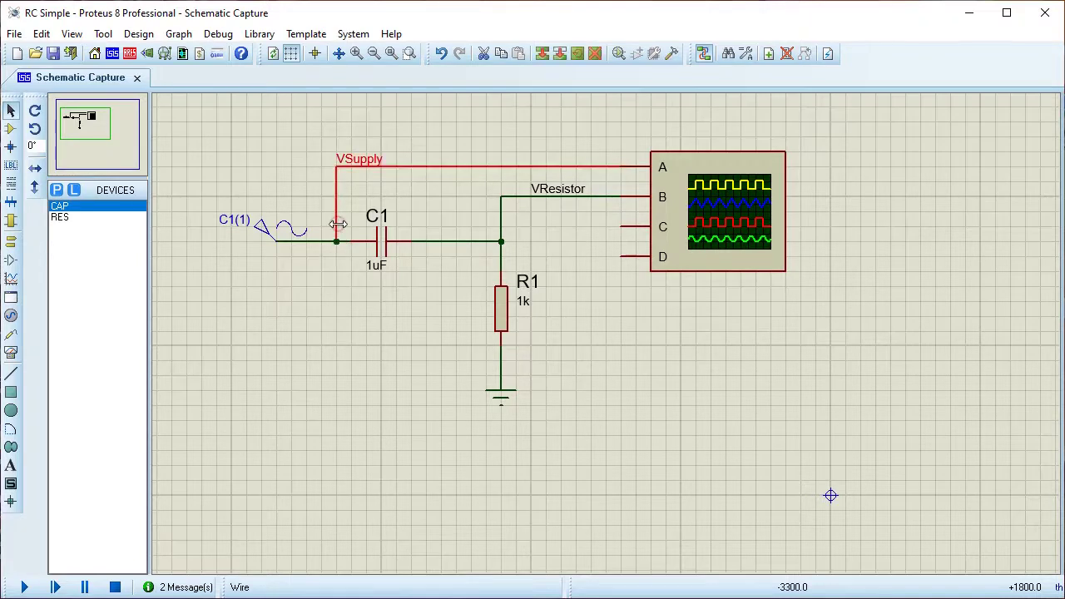
click(480, 242)
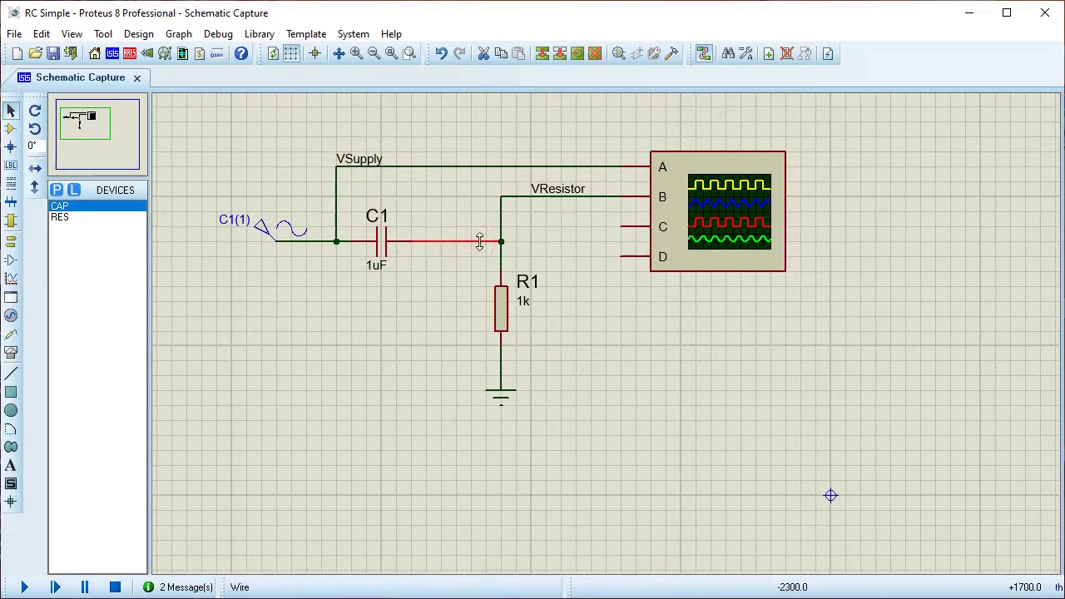
click(599, 271)
Try to wire oscilloscope input C to the supply junction and input D to the C1–R1 junction, and undo both wires
click(620, 226)
click(561, 227)
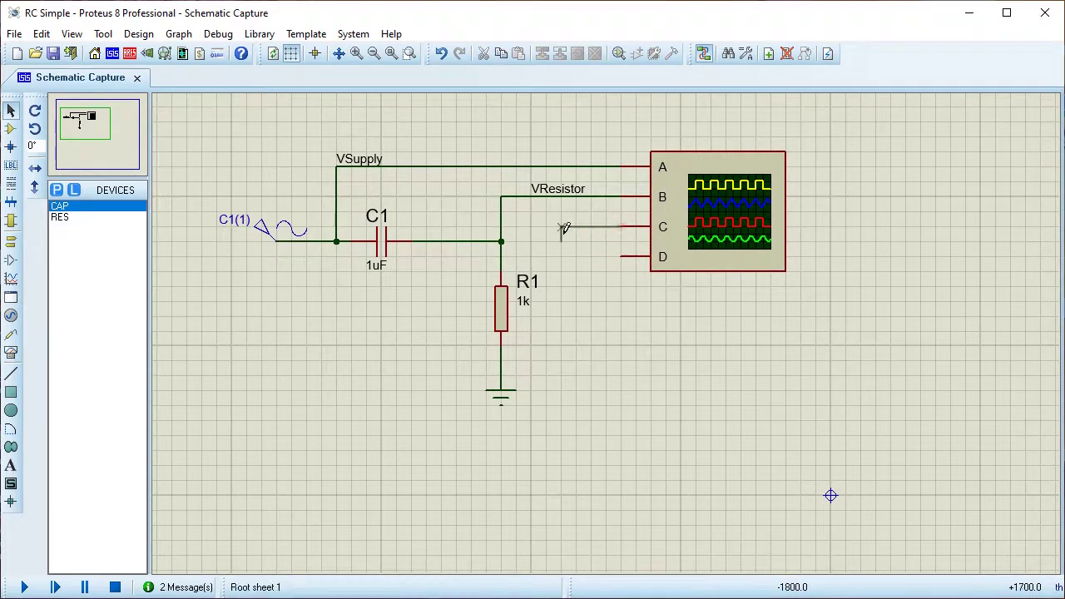
click(561, 435)
click(337, 242)
click(623, 256)
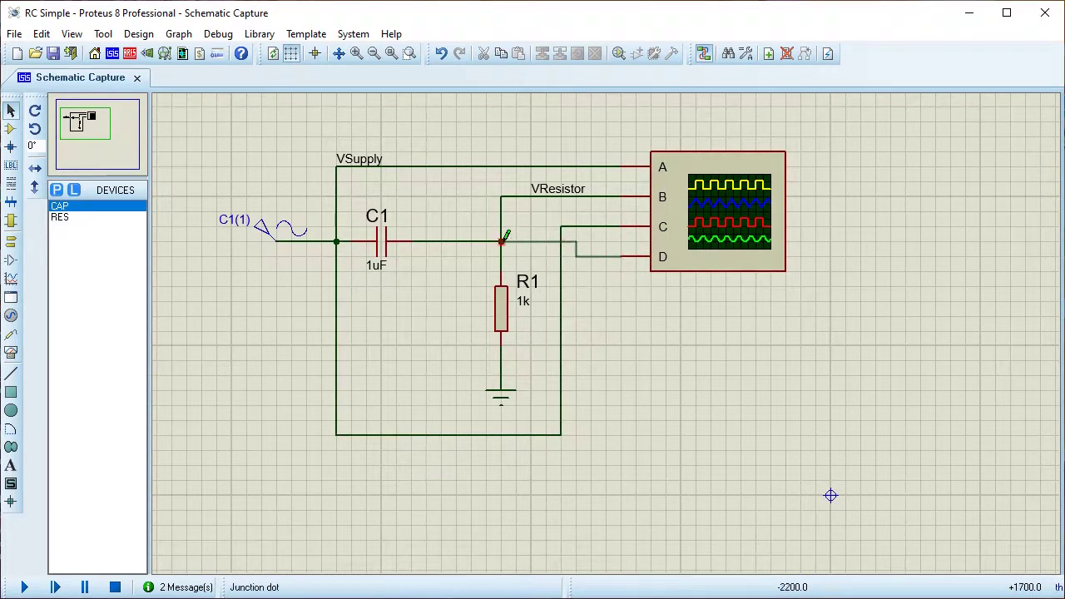
click(501, 241)
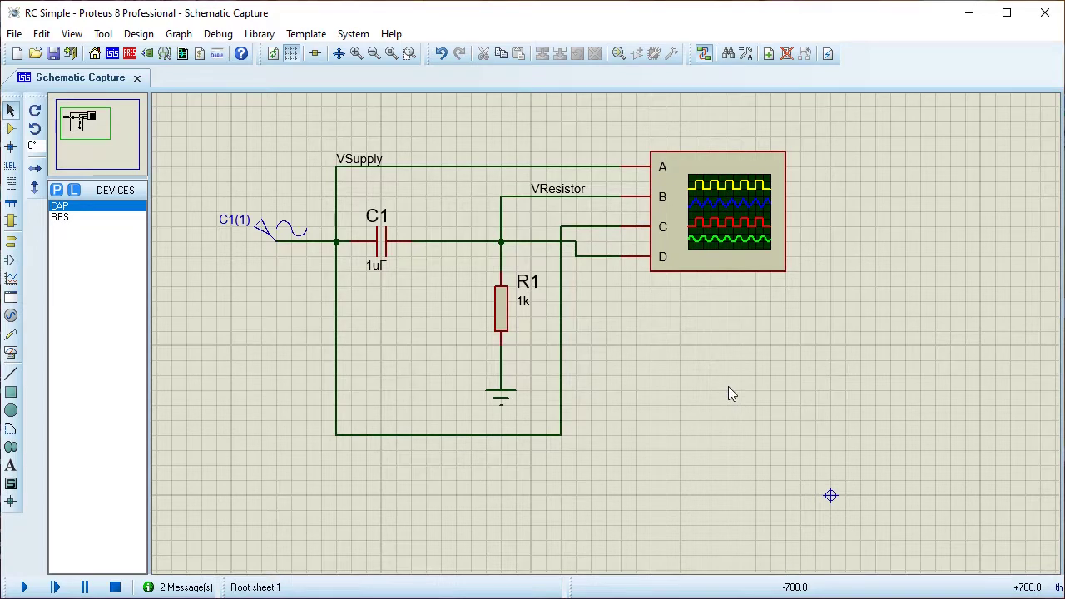
key(ctrl+z)
key(ctrl+z)
Wire oscilloscope input C to the VSupply wire and input D to the VResistor wire, close to the oscilloscope
click(621, 227)
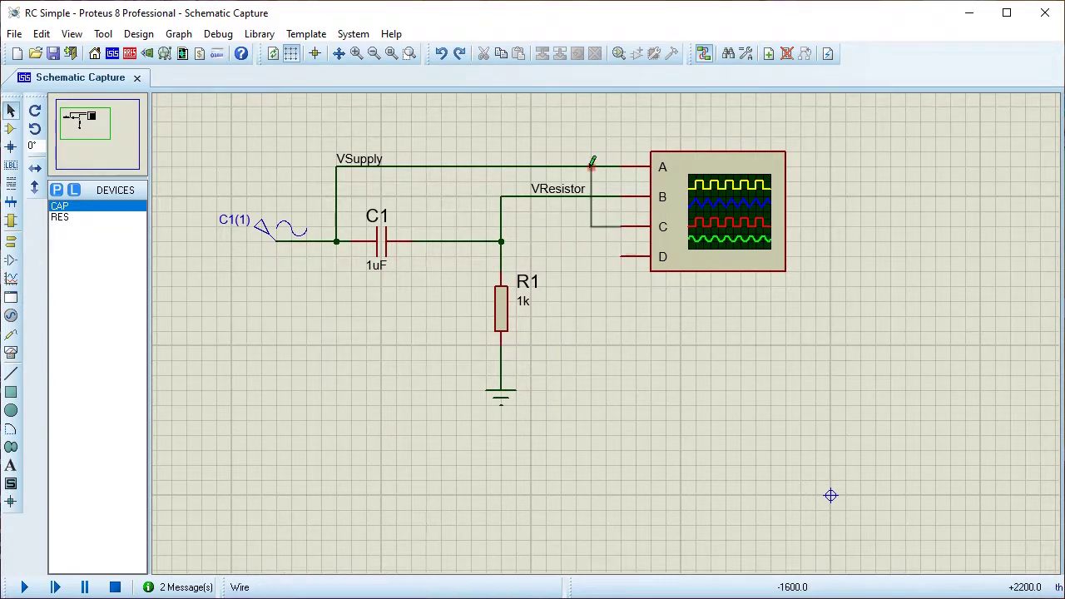
click(591, 166)
click(621, 256)
click(606, 197)
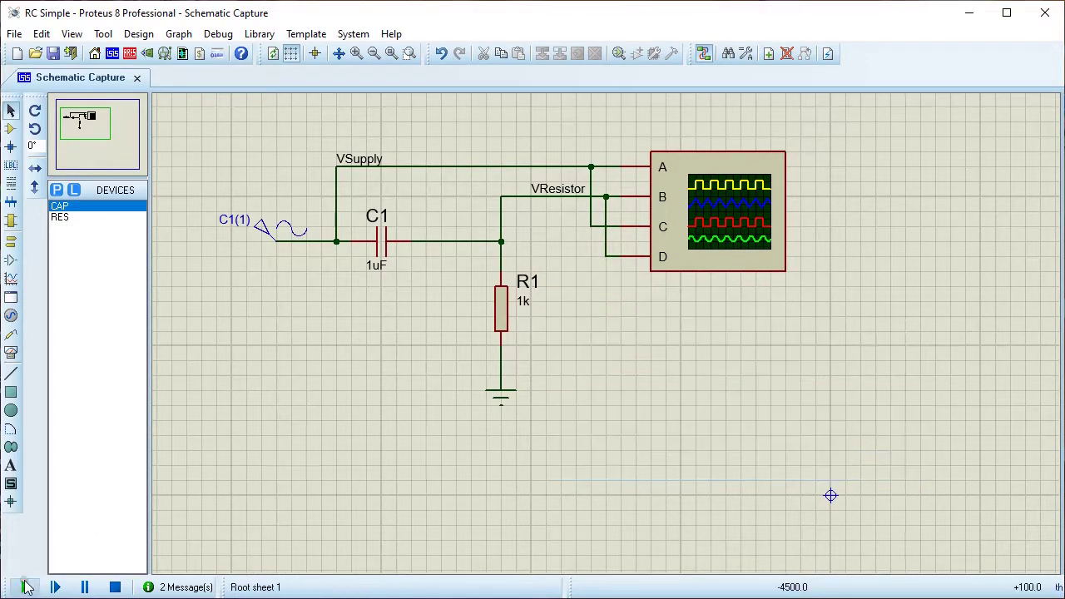
Run the simulation and display C+D on the oscilloscope, with channel D inverted and channels C and D set to AC
click(27, 587)
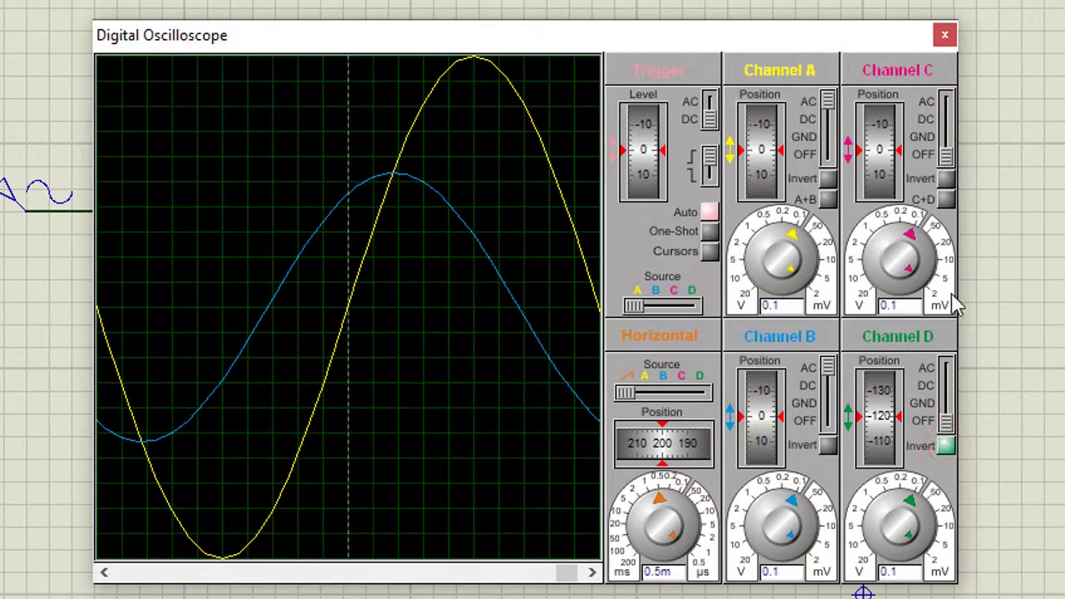
click(947, 199)
drag(955, 158, 947, 98)
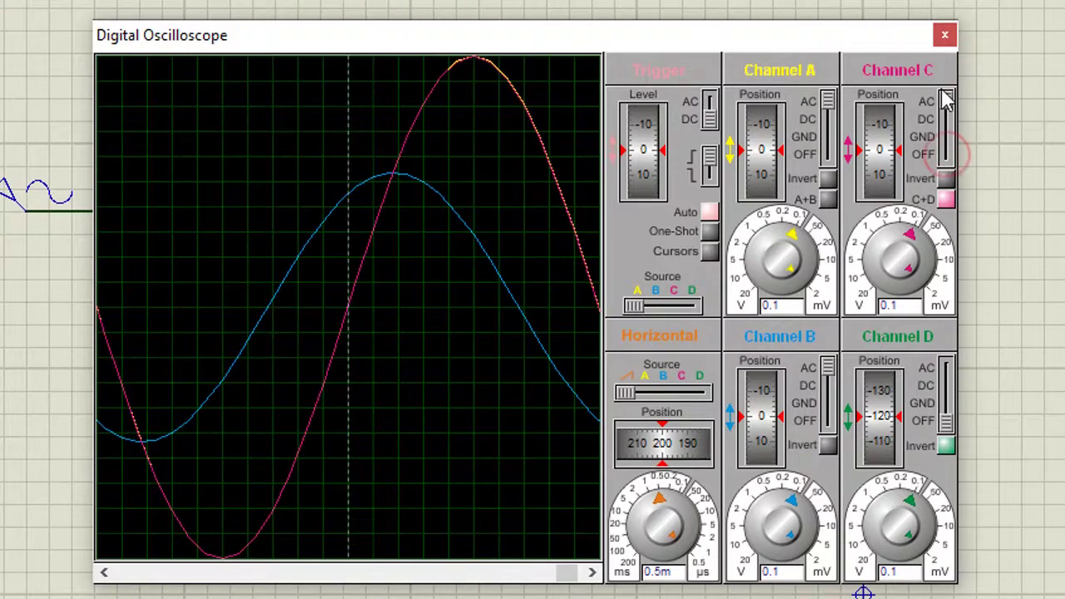
drag(946, 425, 952, 349)
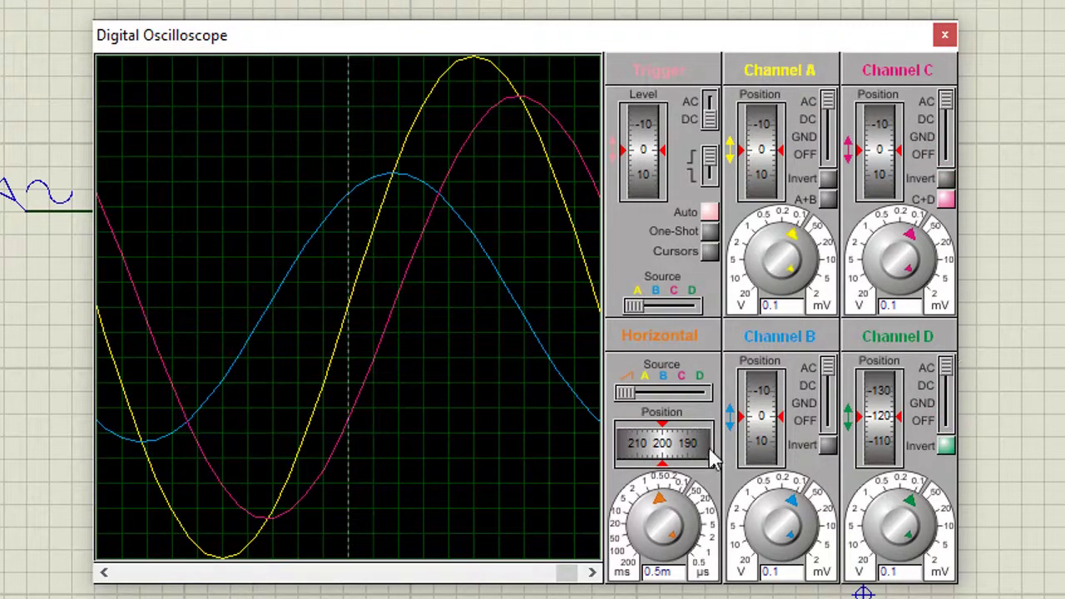
drag(687, 447, 634, 462)
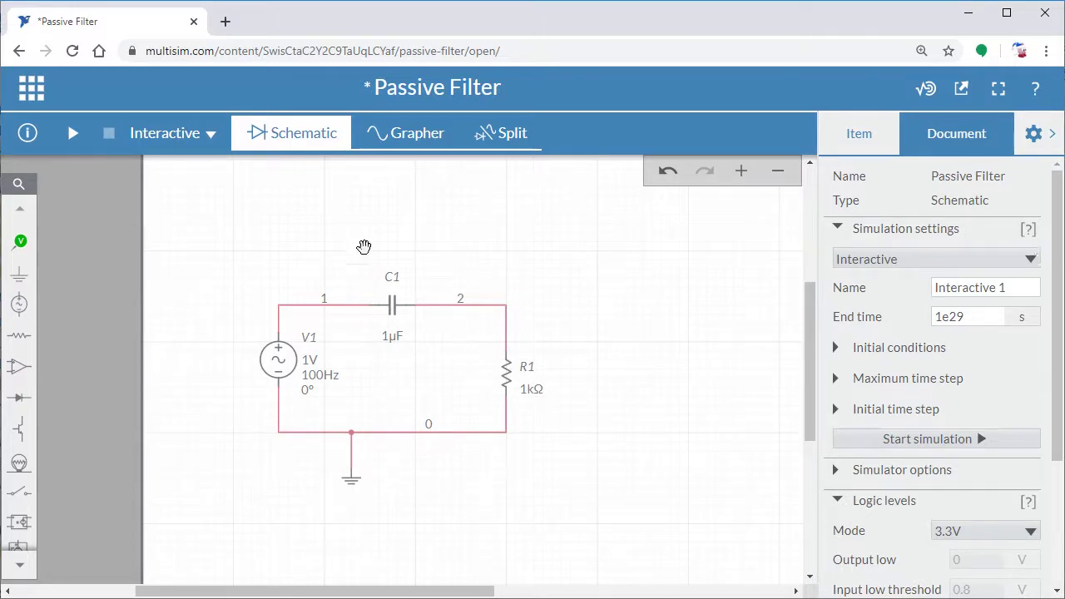
In Multisim Live's Passive Filter schematic, place voltage probes on the wire corners above V1 and above R1
click(20, 243)
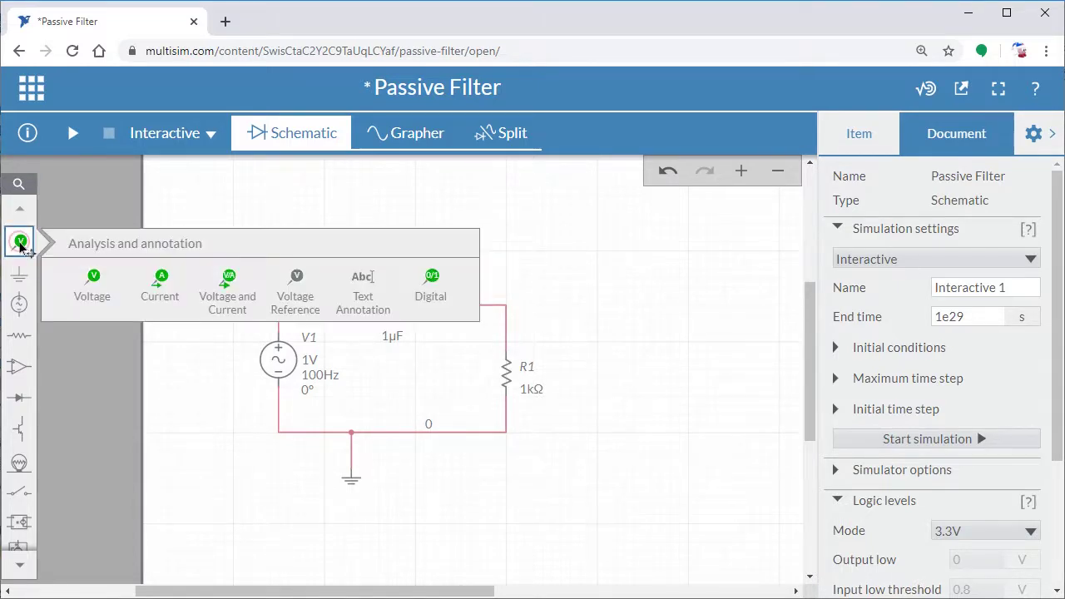
click(87, 278)
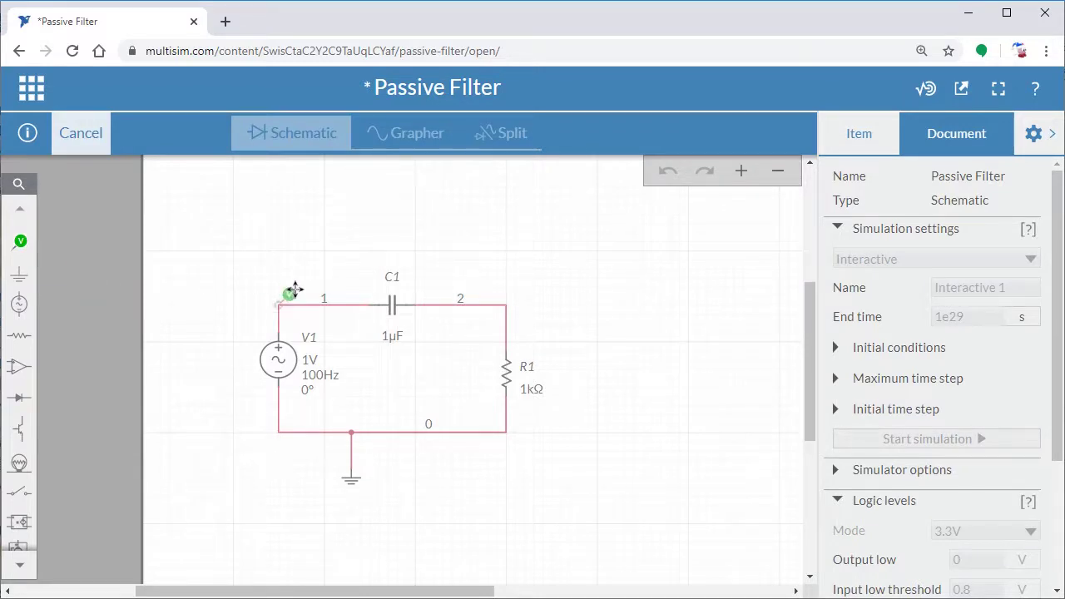
click(293, 290)
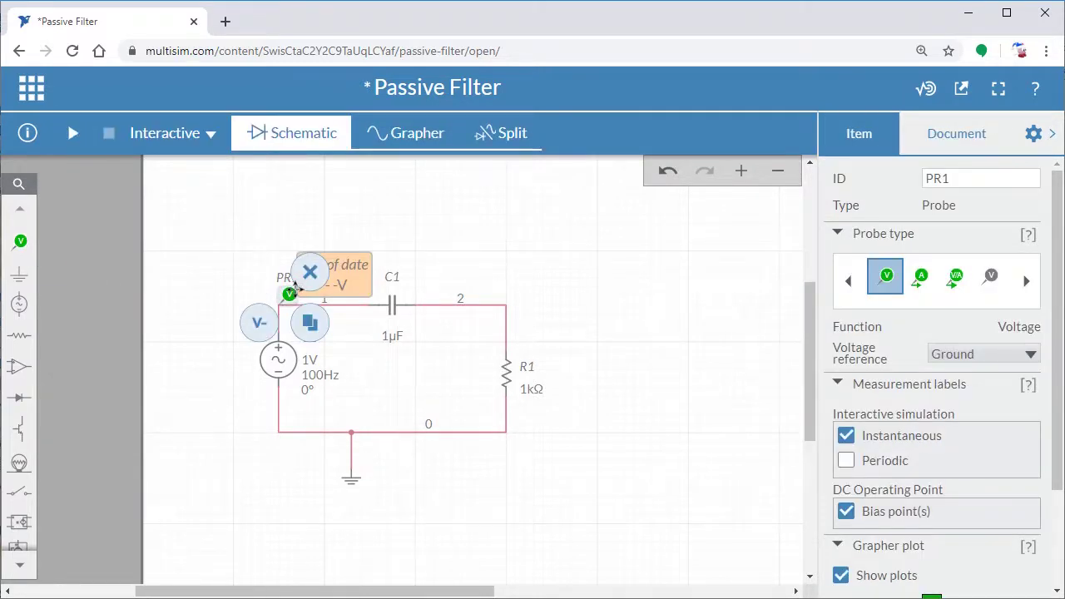
click(20, 242)
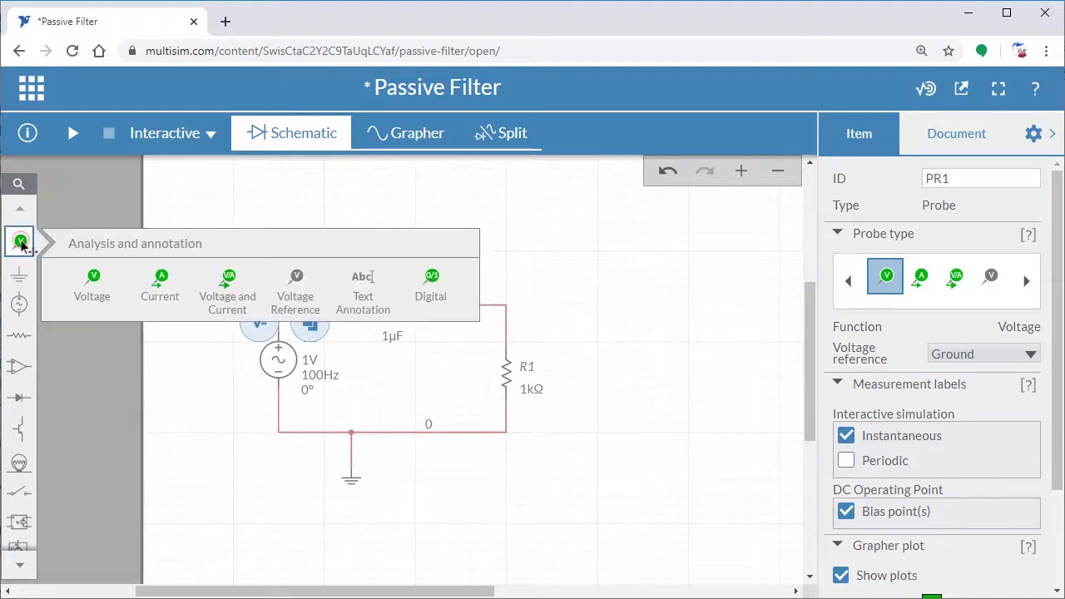
click(89, 282)
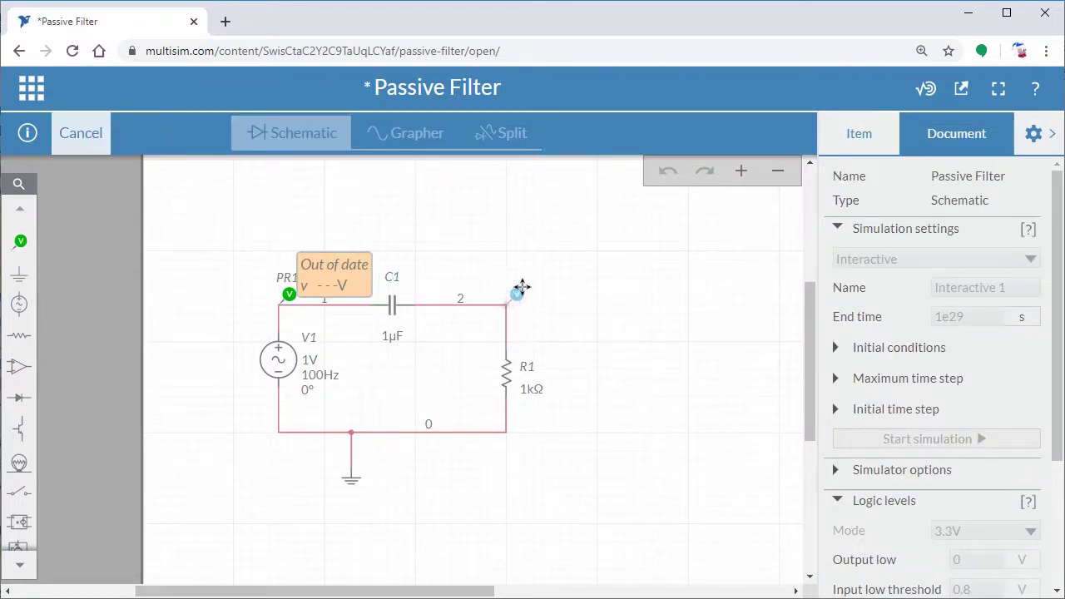
click(518, 291)
click(431, 203)
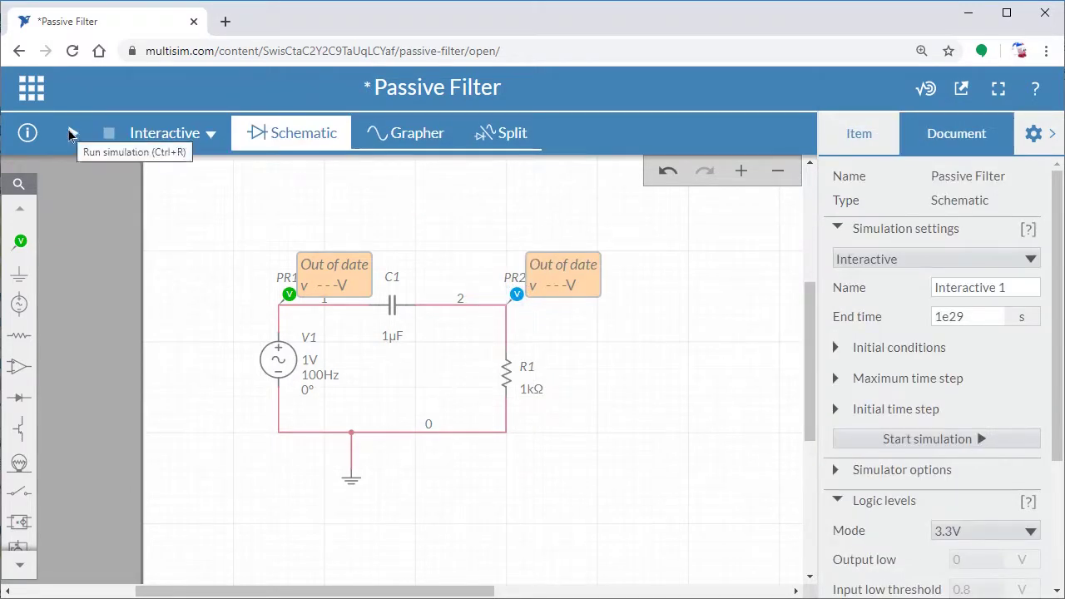
Run the interactive simulation, show its graph with the trigger mode set to Normal, and pause the run
click(71, 133)
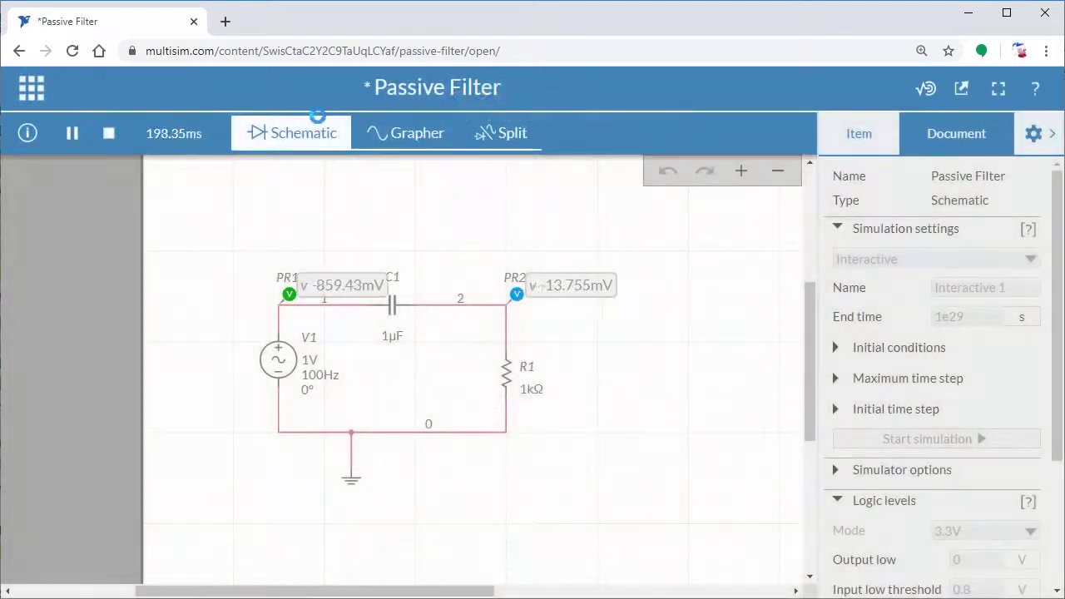
click(388, 136)
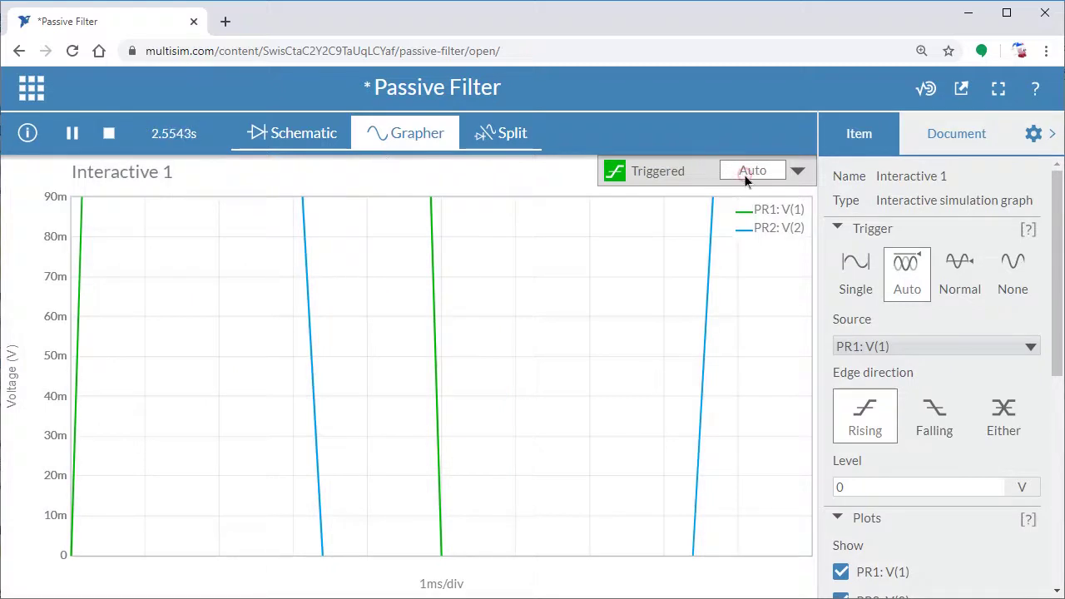
click(796, 170)
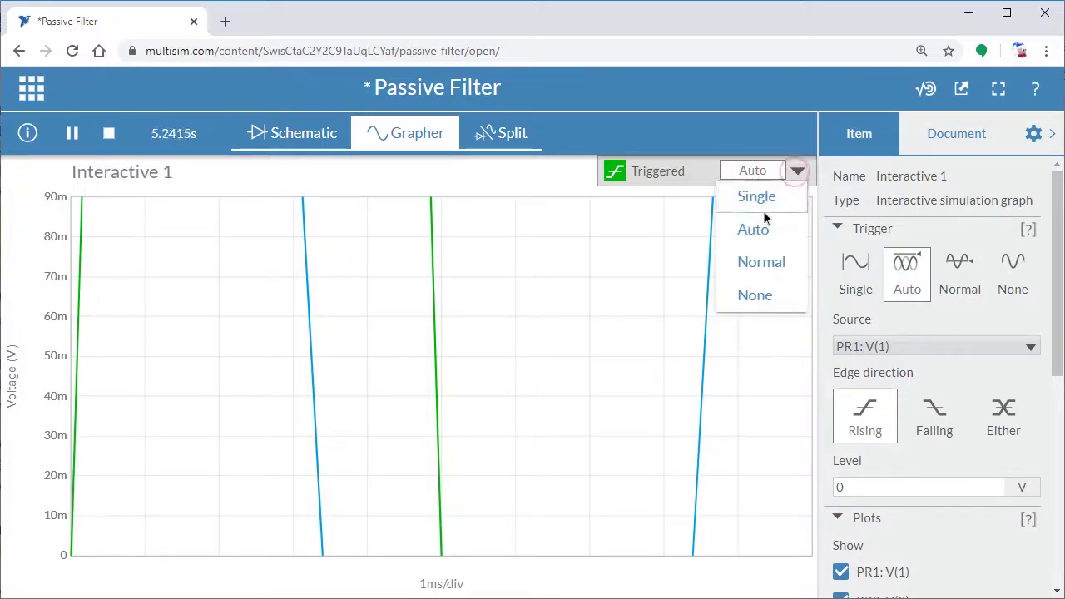
click(755, 262)
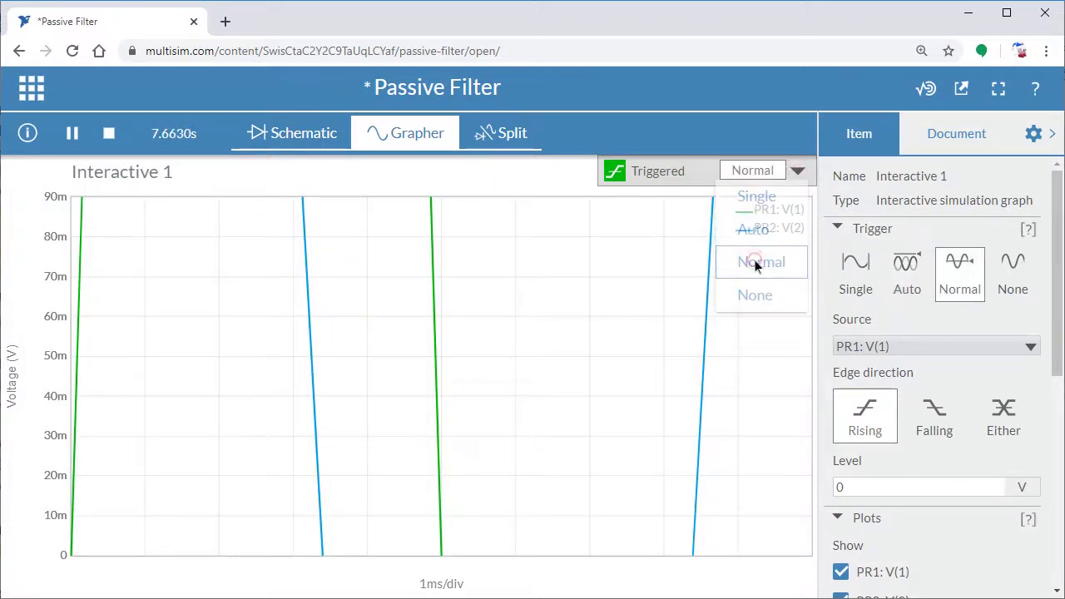
click(72, 135)
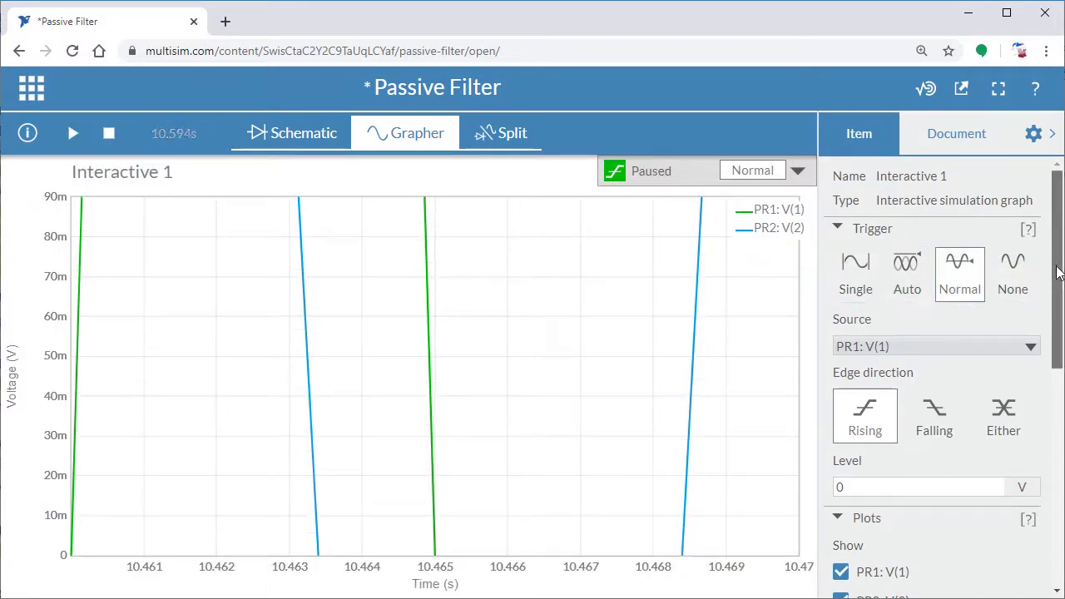
Zoom the graph to all data, and set the time axis to a minimum of 20m and a maximum of 50m seconds
drag(1057, 272, 1060, 491)
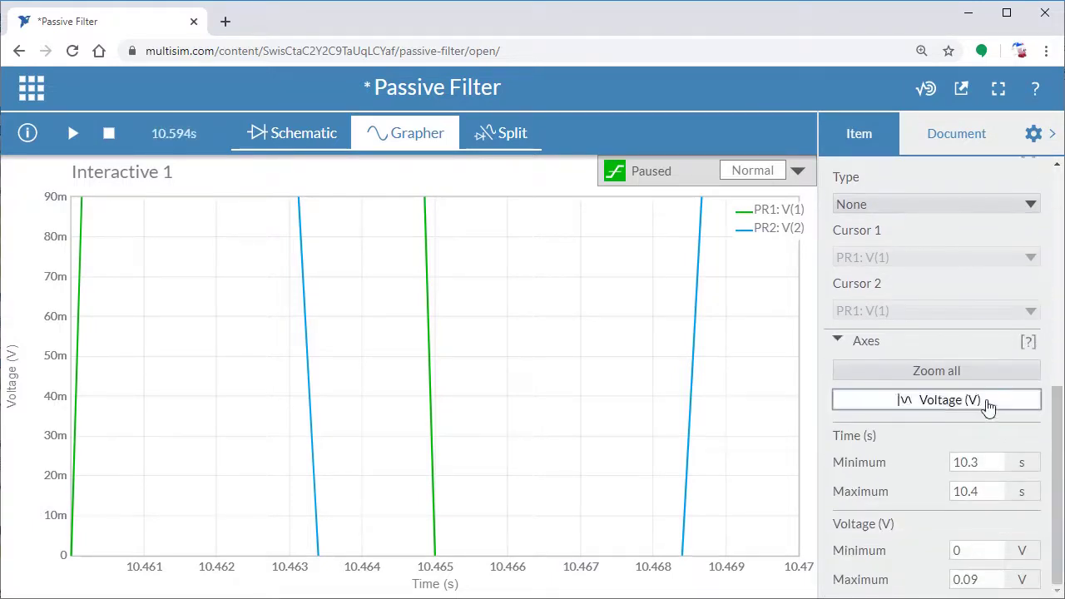
click(971, 375)
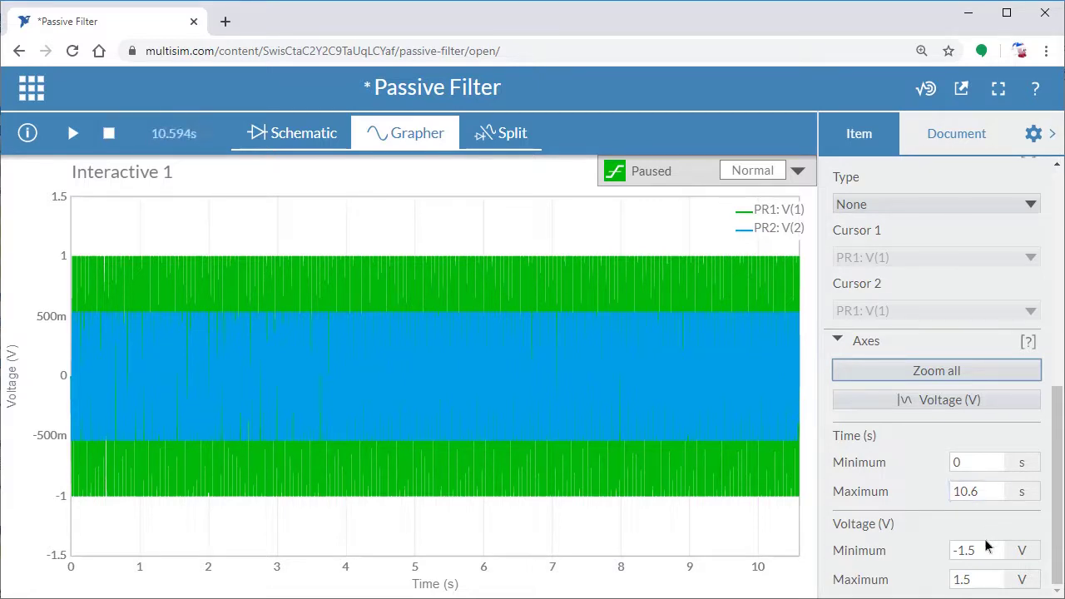
double_click(979, 462)
text(20m)
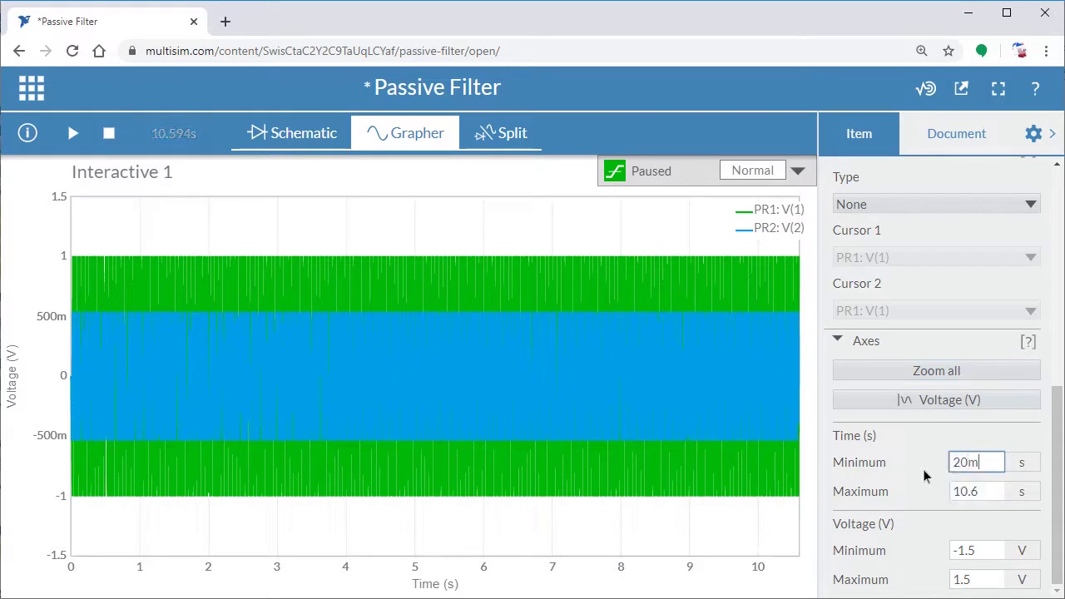
key(Tab)
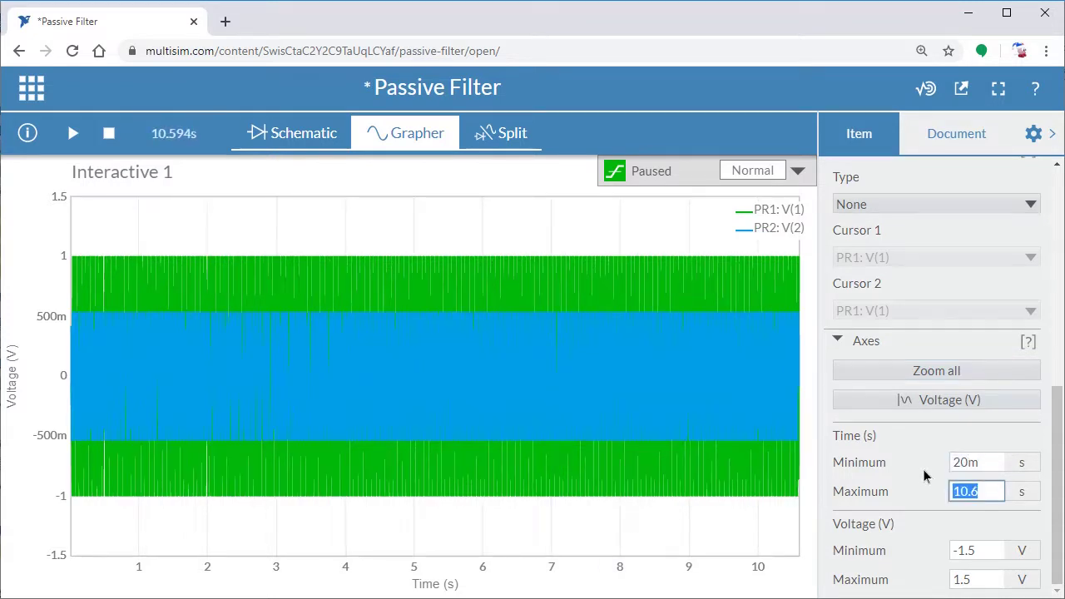
text(50m)
click(1017, 493)
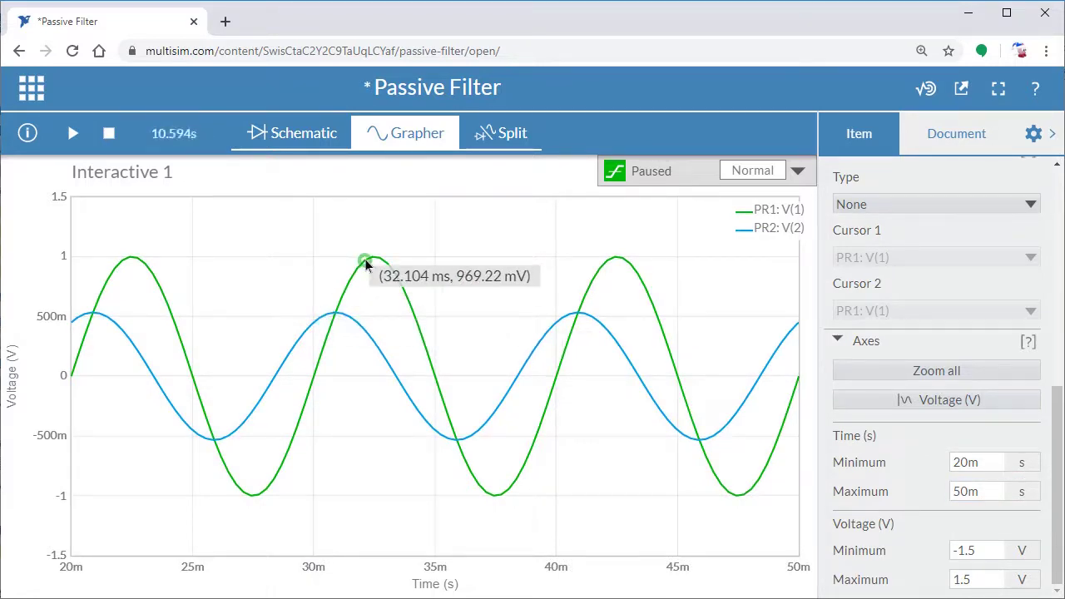
Stop the simulation and place a voltage reference probe on the schematic wire between C1 and R1, next to the capacitor
click(111, 136)
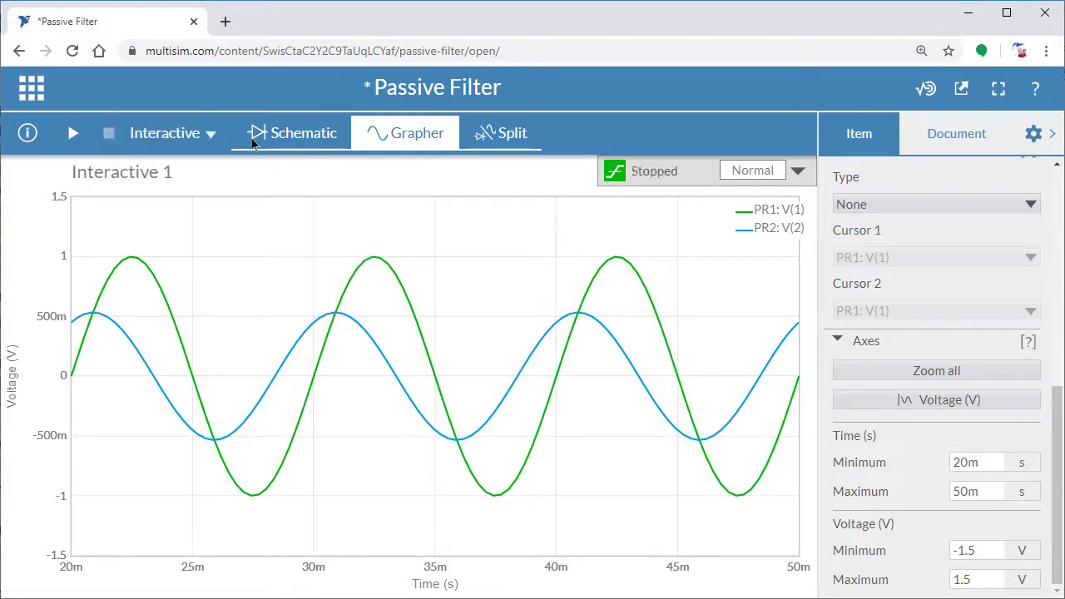
click(289, 133)
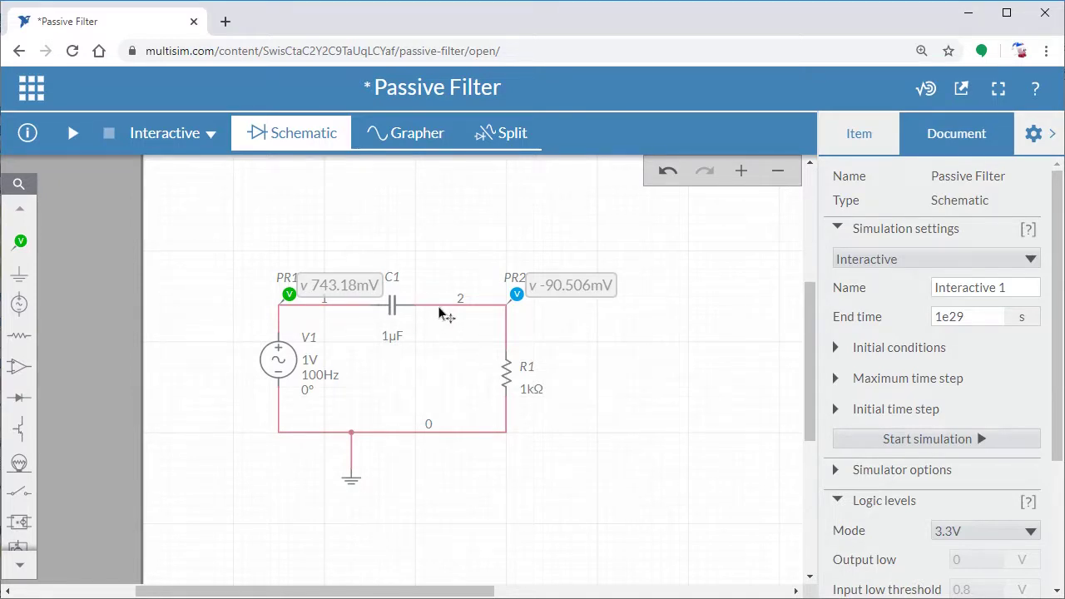
click(19, 242)
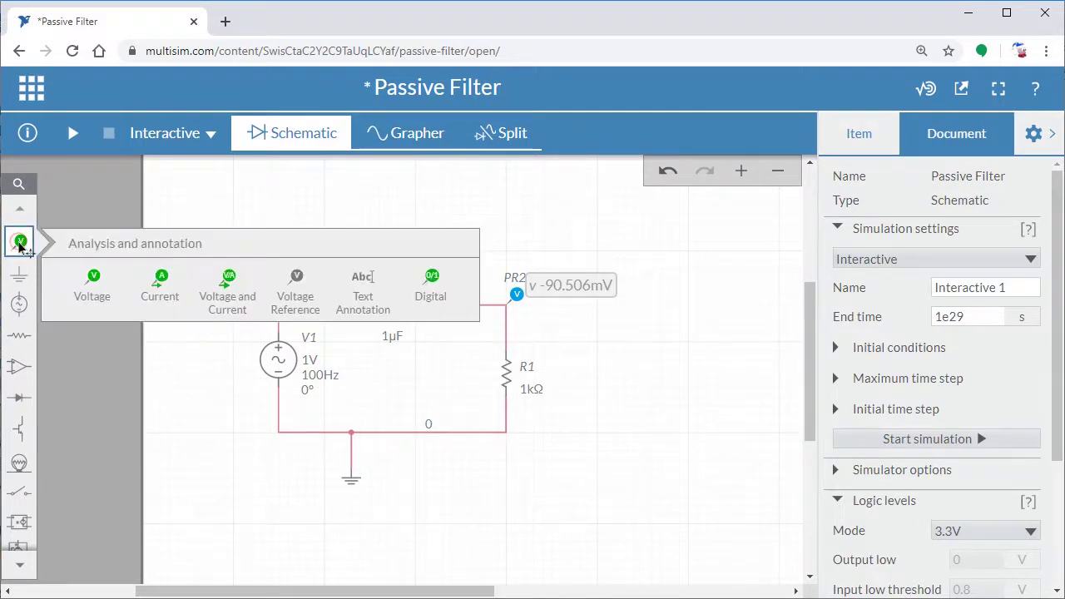
click(291, 289)
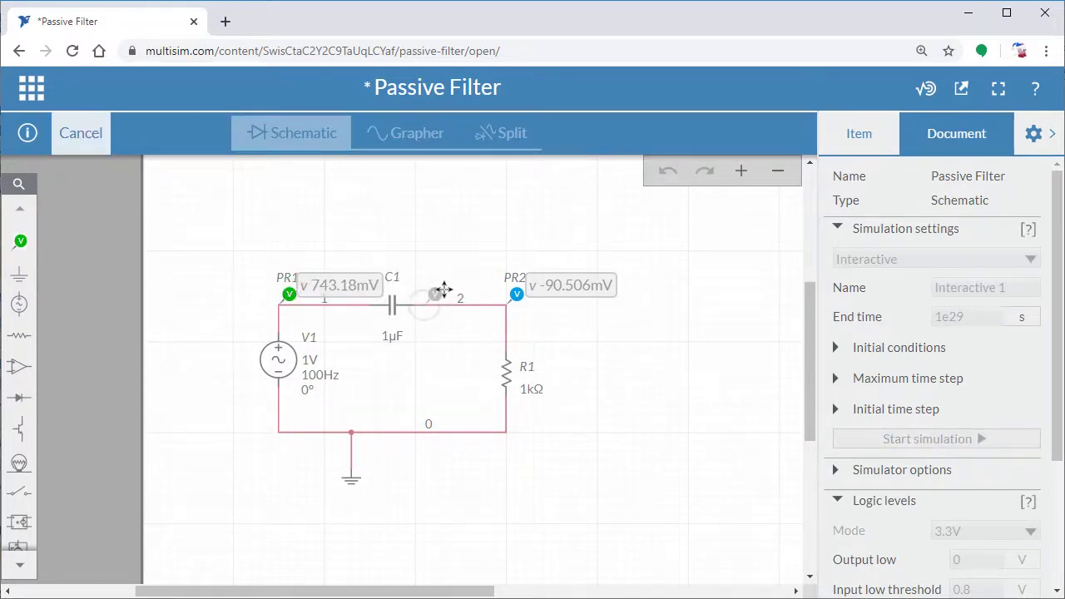
click(443, 289)
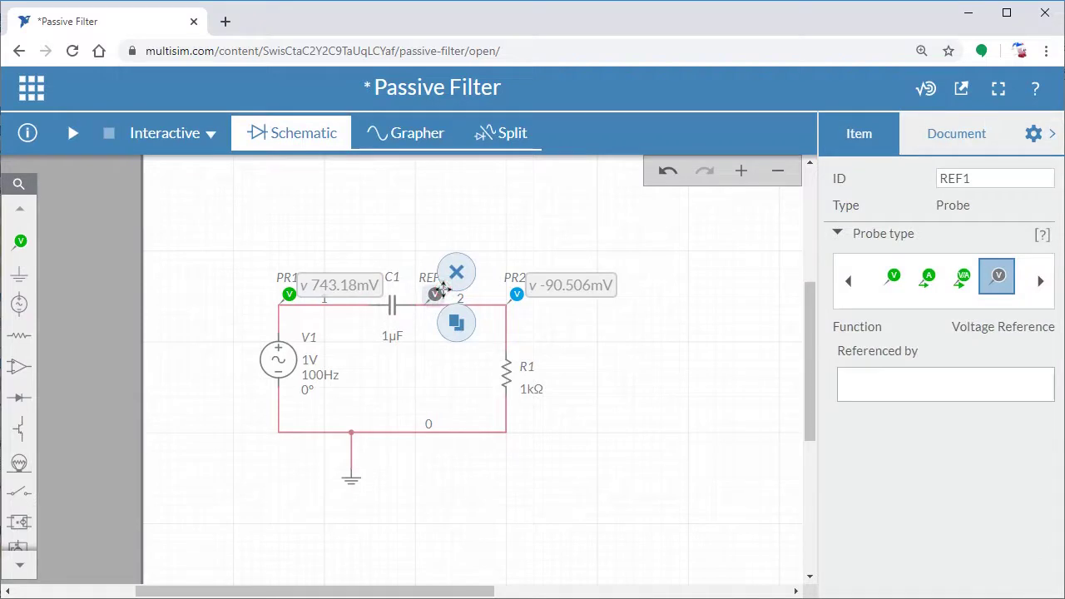
Place a voltage probe on the wire between V1 and C1, and set its voltage reference to REF1
click(21, 242)
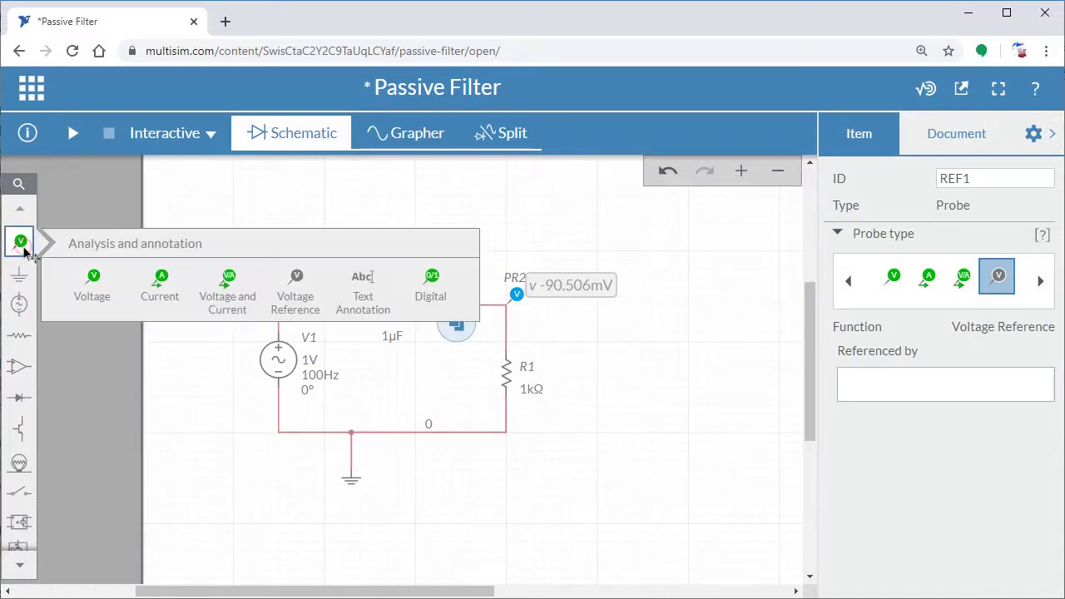
click(93, 283)
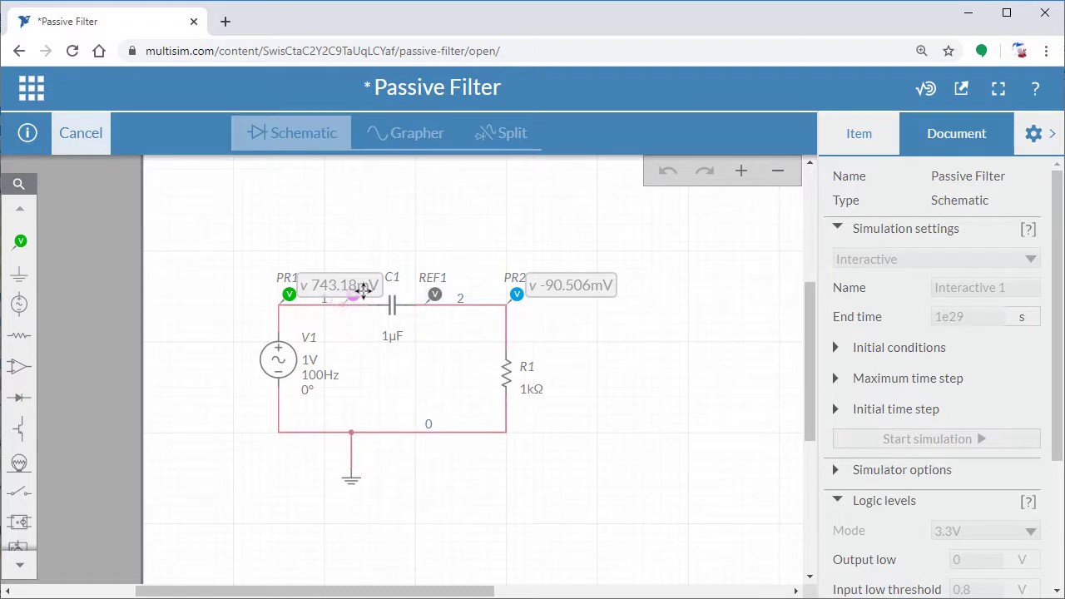
click(348, 289)
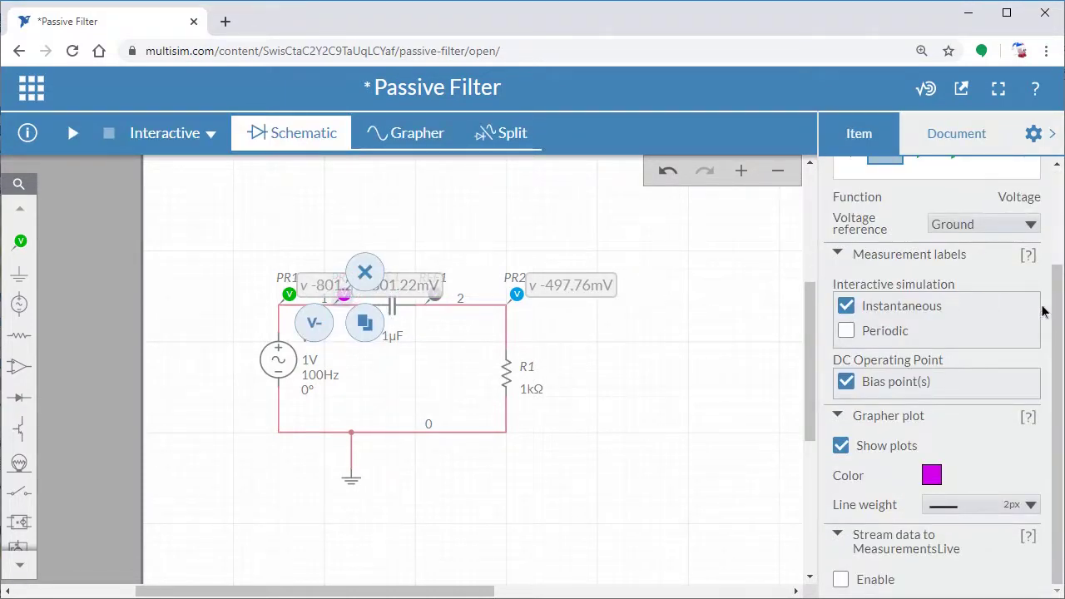
drag(1056, 312, 1059, 227)
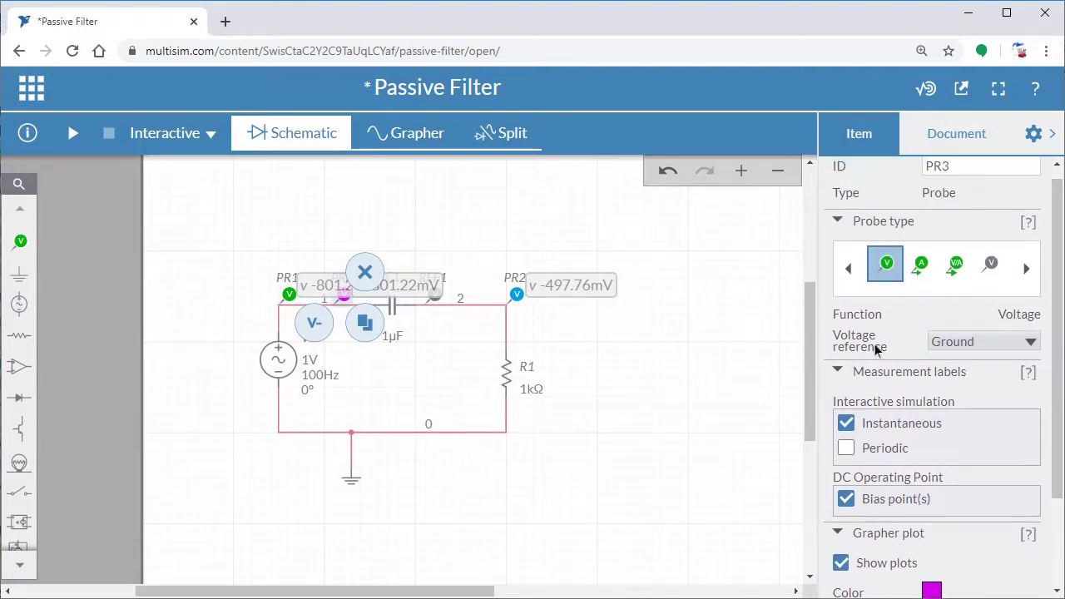
click(965, 341)
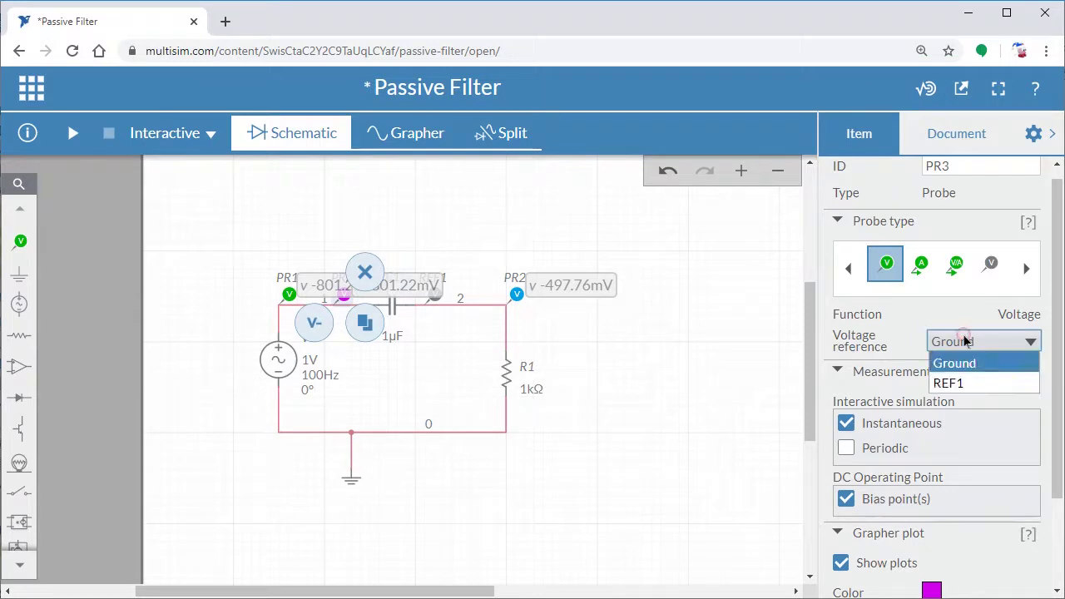
click(960, 383)
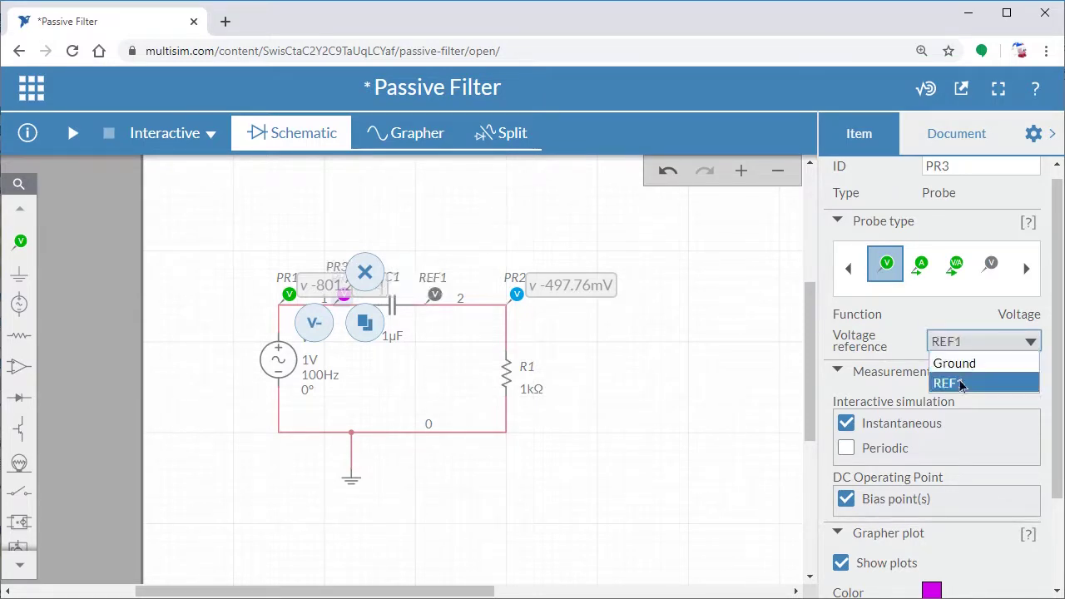
click(697, 371)
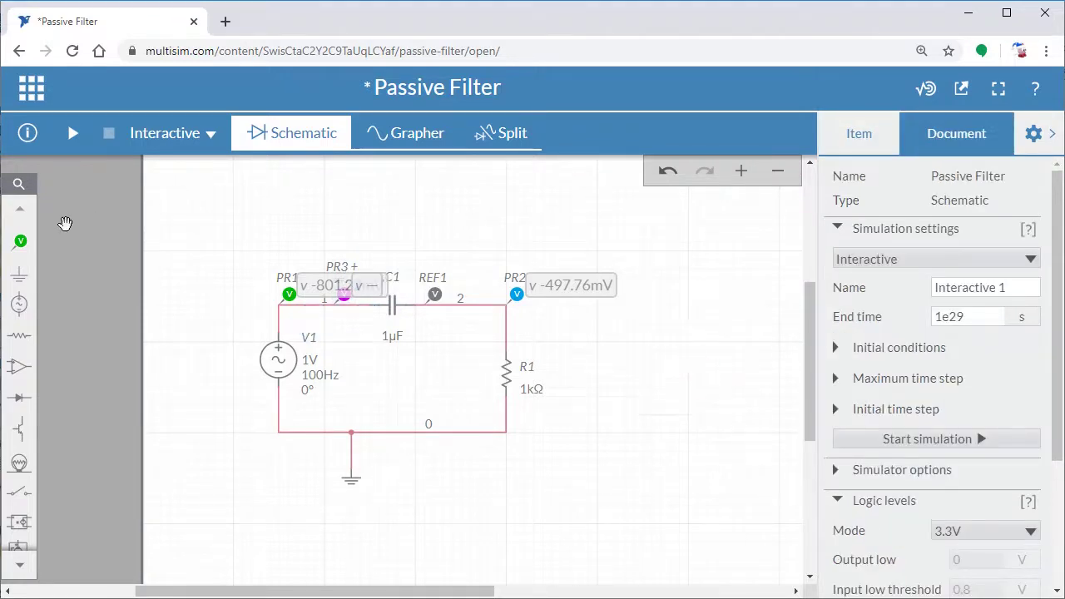
Run the interactive simulation briefly, pause it, and show its graph
click(73, 133)
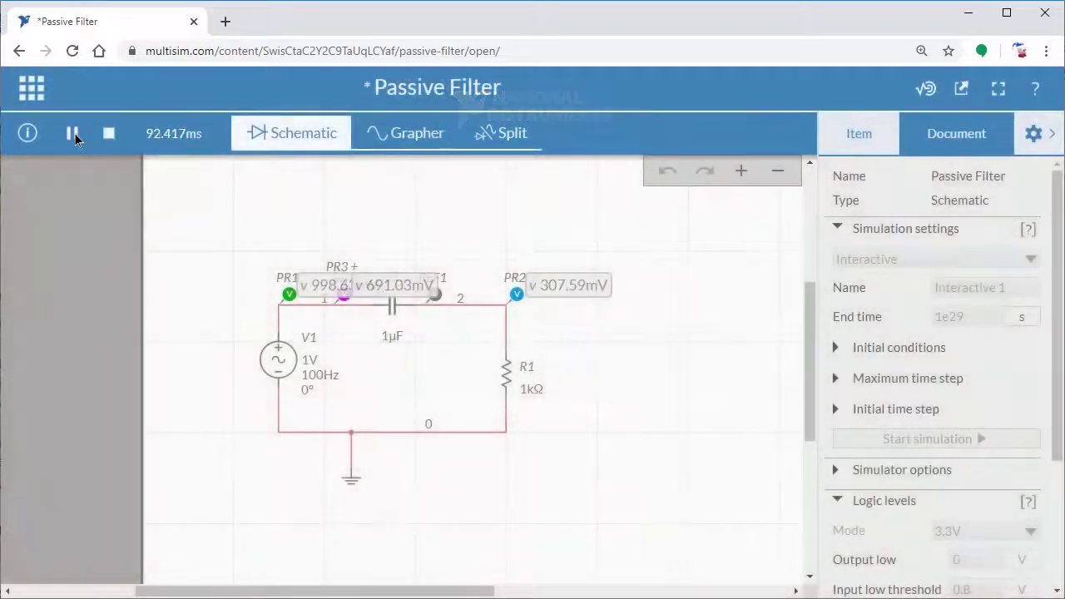
click(73, 135)
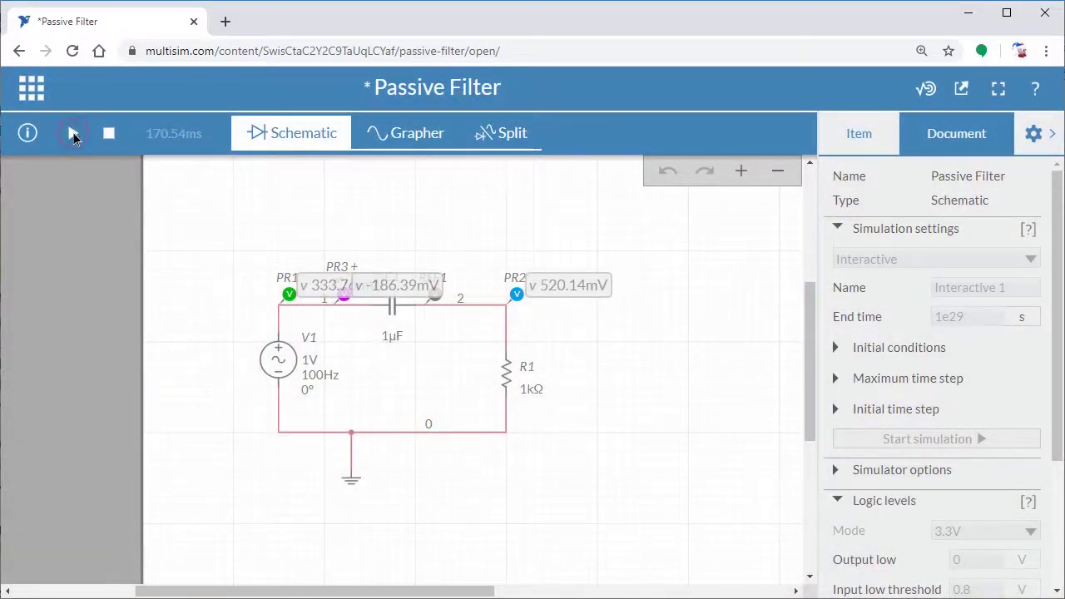
click(401, 138)
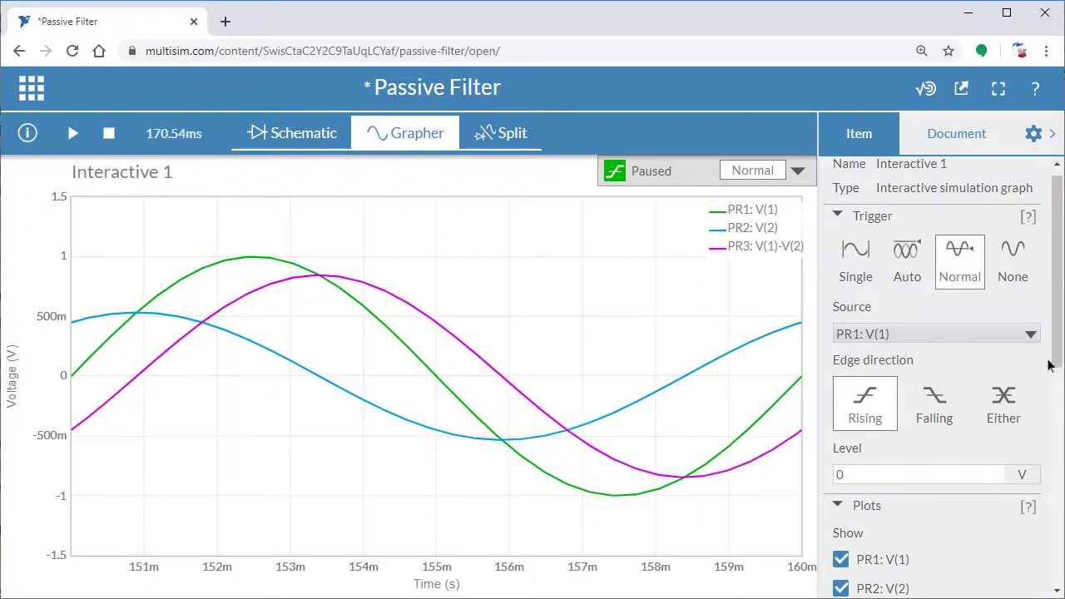
Set the graph's time axis to a minimum of 20m and a maximum of 50m seconds, and return to the schematic
scroll(1055, 354, down, 3)
scroll(940, 374, down, 4)
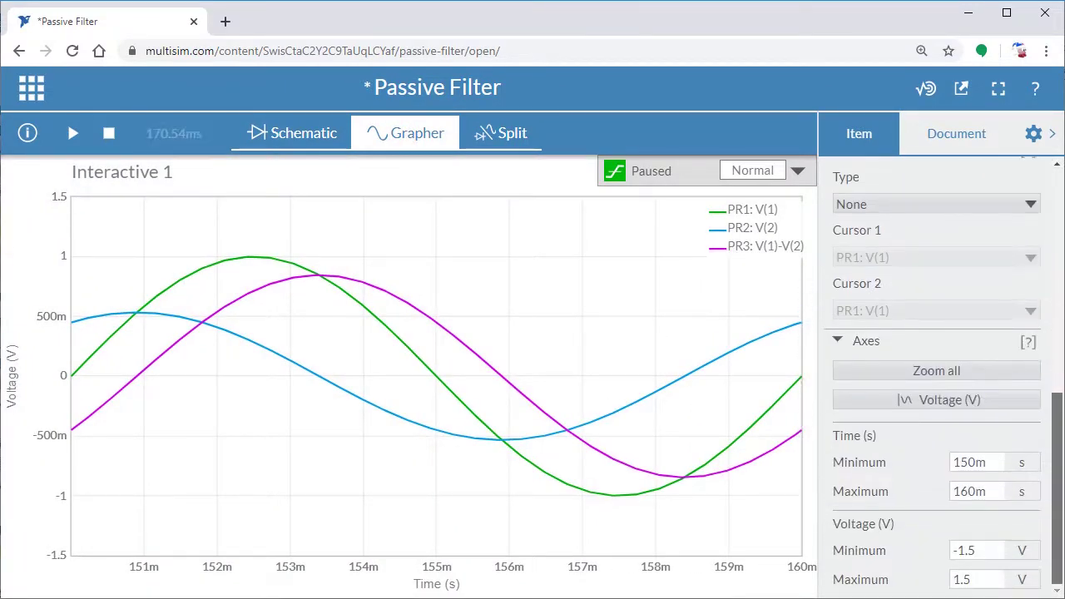
drag(991, 463, 920, 471)
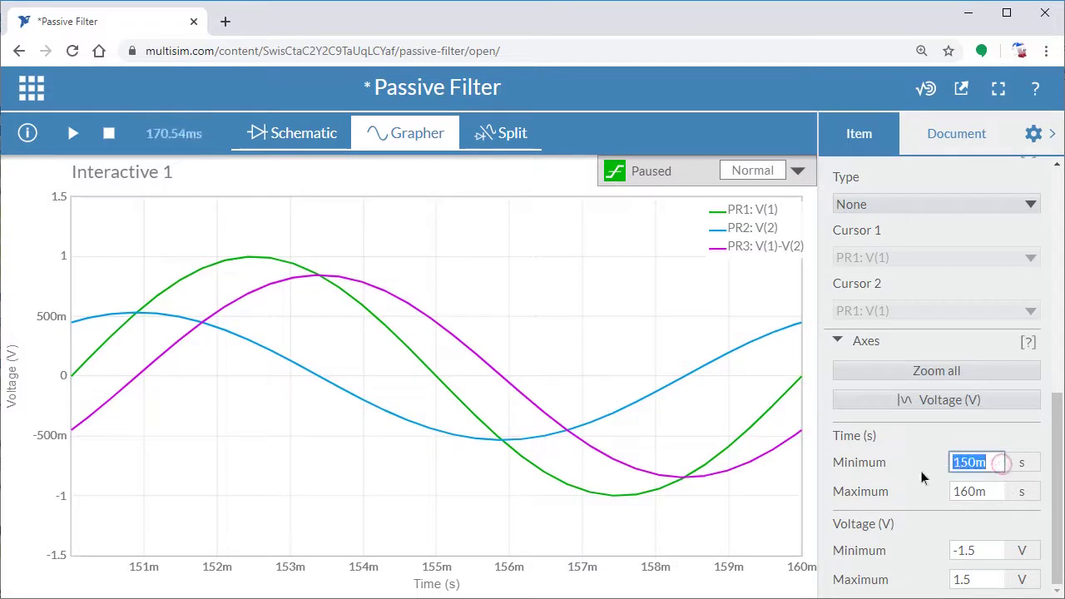
text(20m)
key(Tab)
text(50m)
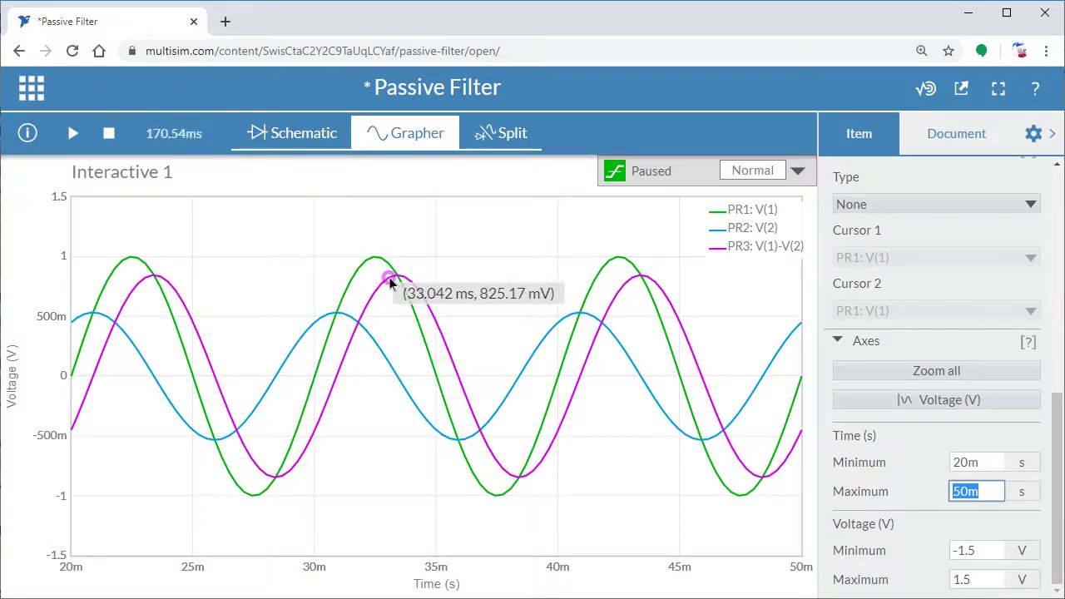
click(301, 135)
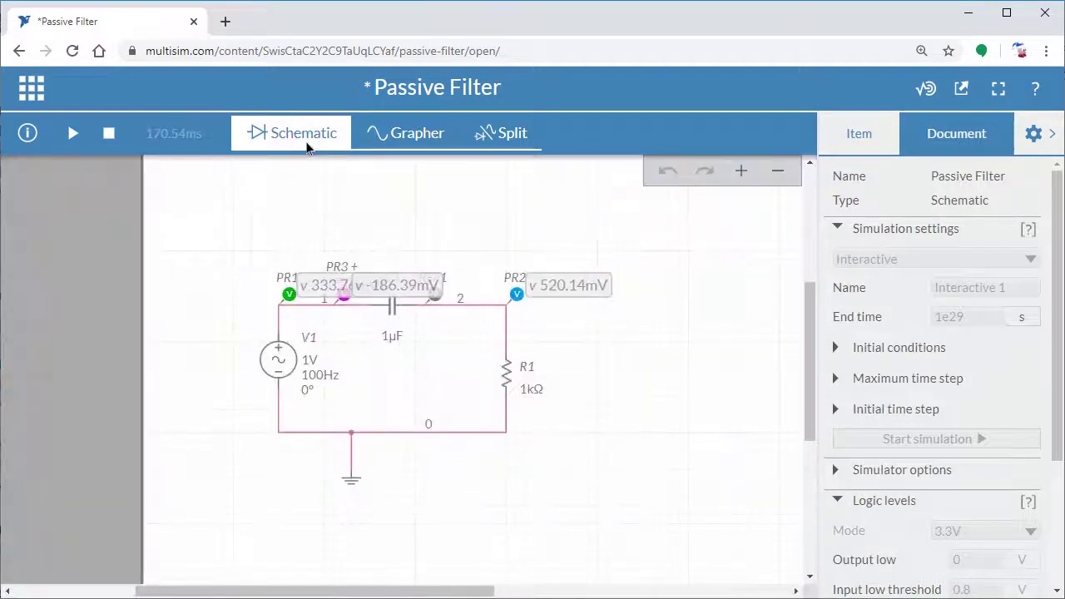